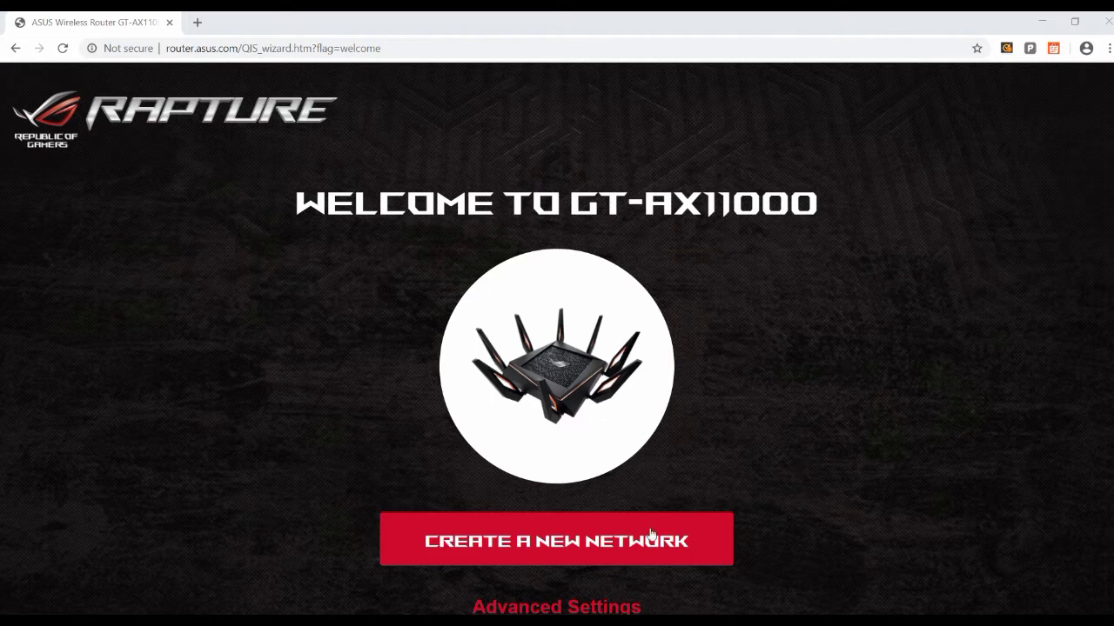
# Start manual internet setup on the WAN port, with username/password login and special ISP requirements.
pyautogui.click(574, 545)
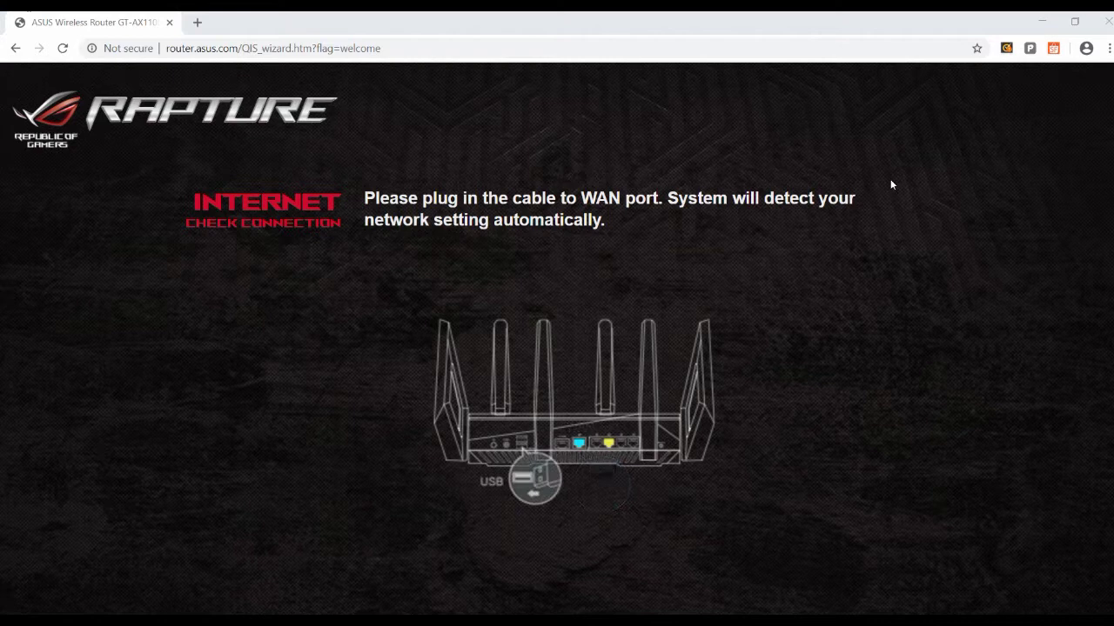
pyautogui.scroll(-2, 865, 386)
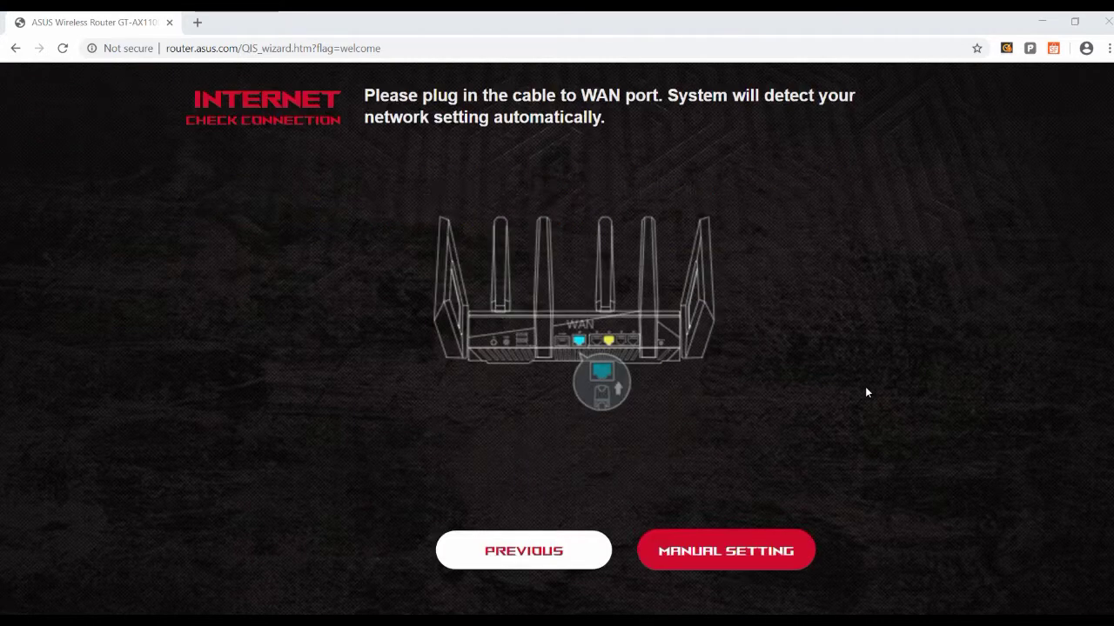
pyautogui.click(755, 512)
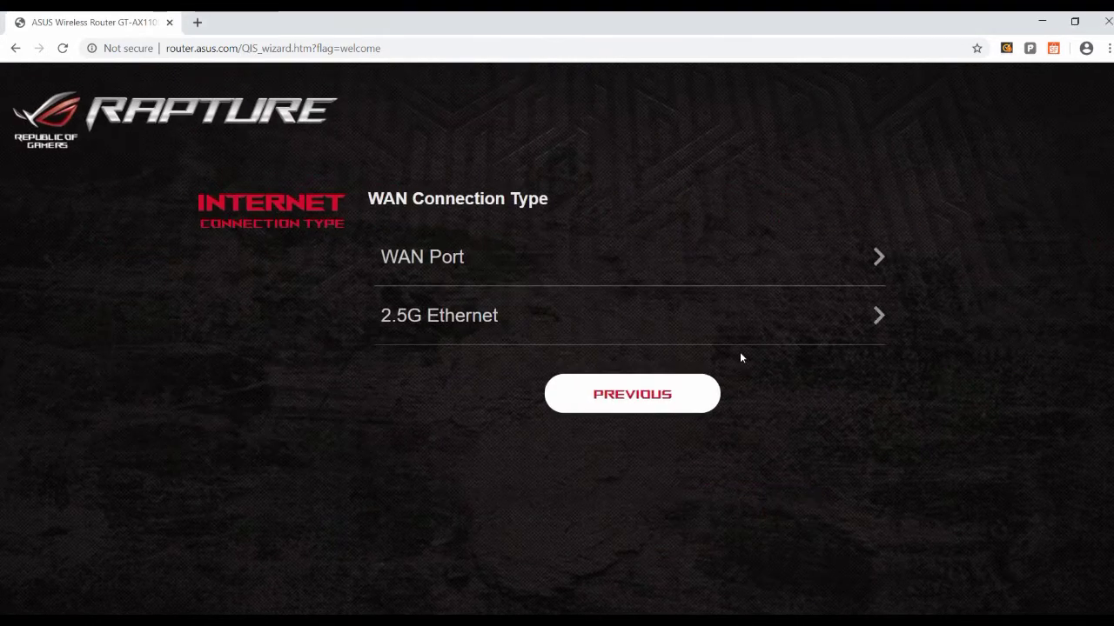
pyautogui.click(437, 261)
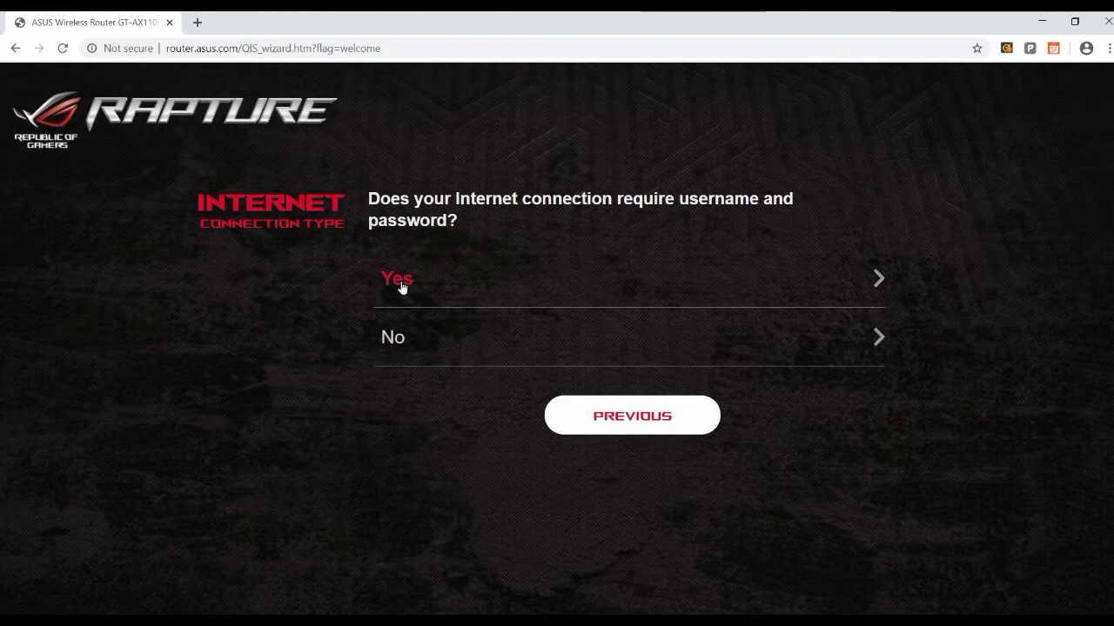
pyautogui.click(401, 283)
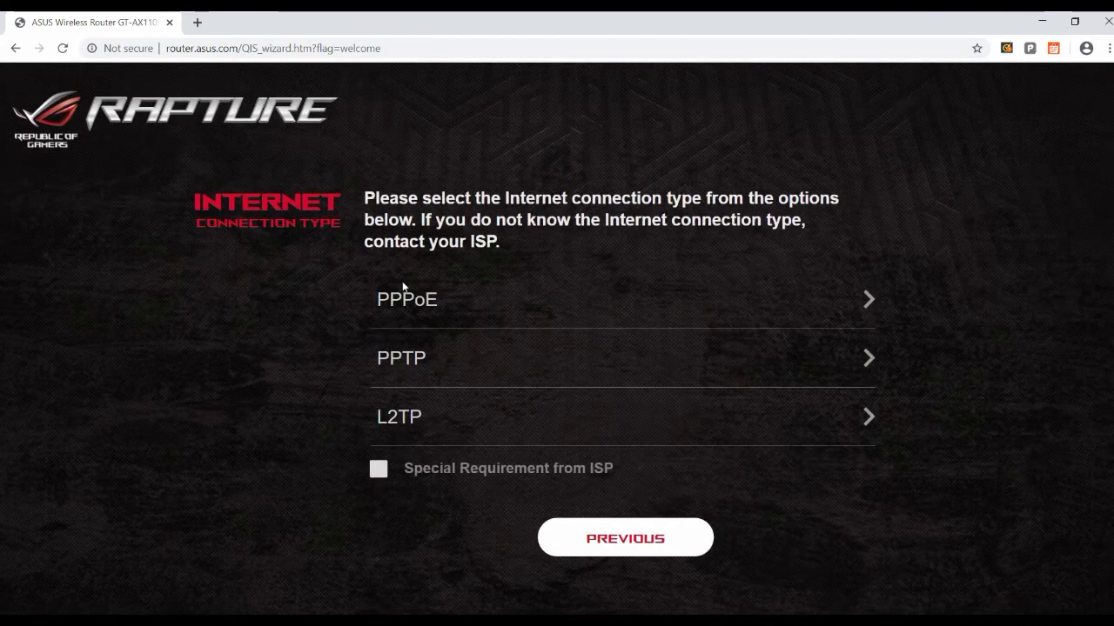
pyautogui.click(379, 471)
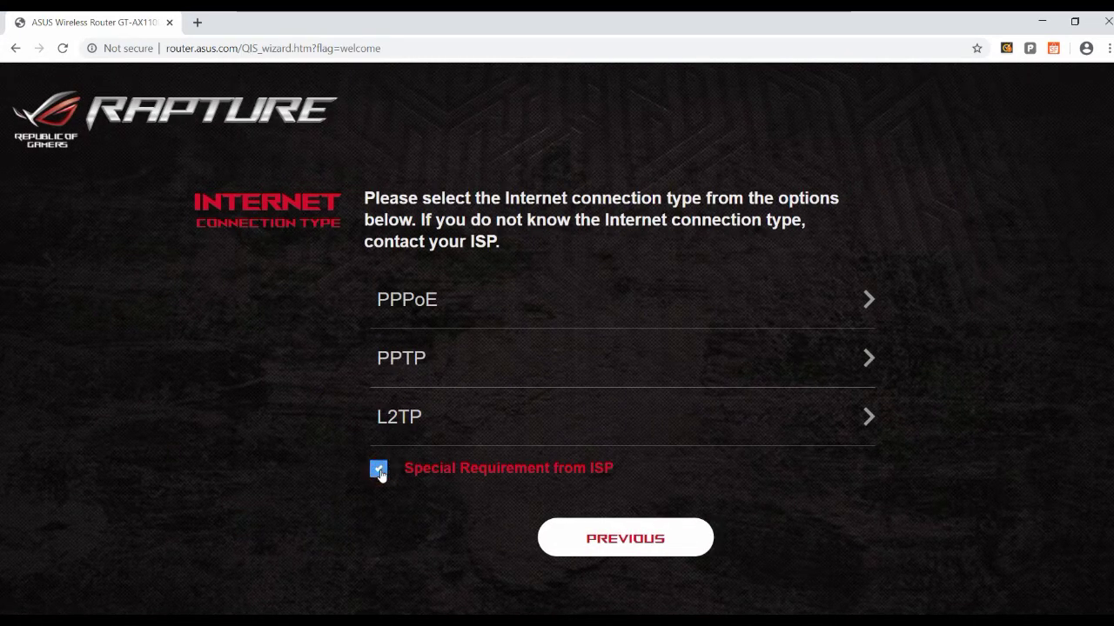
# Choose PPPoE and submit the ISP account username and password.
pyautogui.click(426, 301)
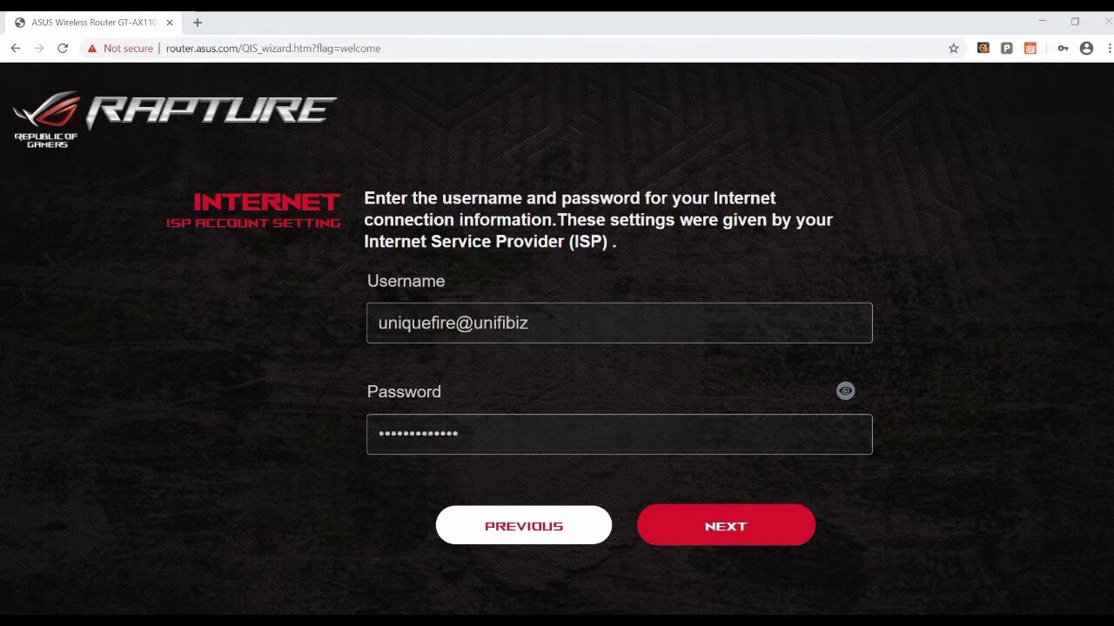
pyautogui.click(579, 324)
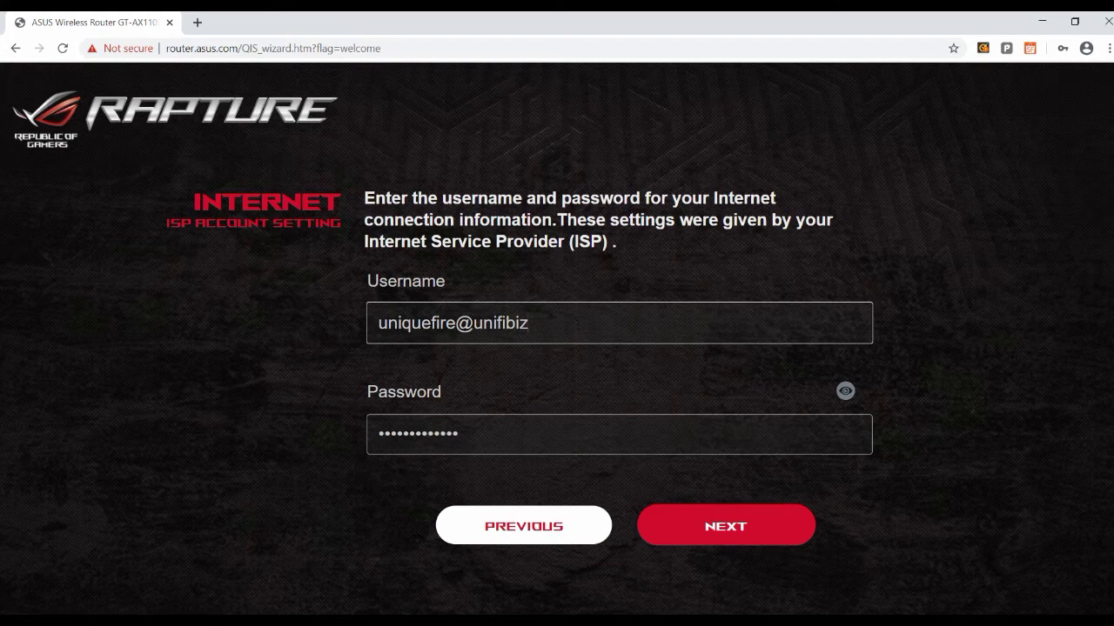
pyautogui.click(519, 432)
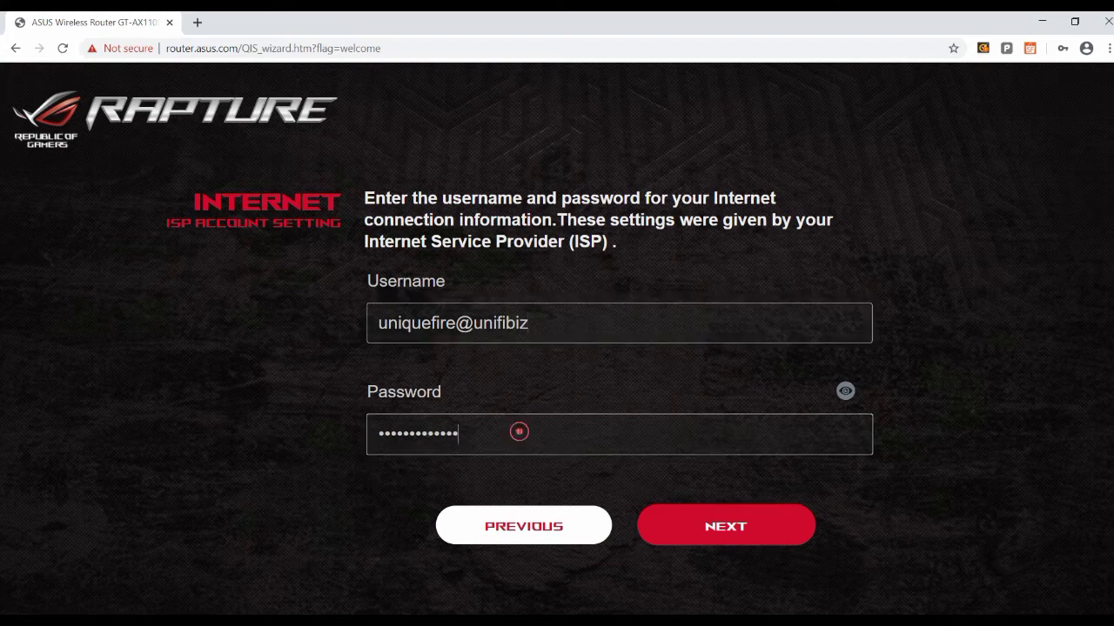
pyautogui.click(742, 529)
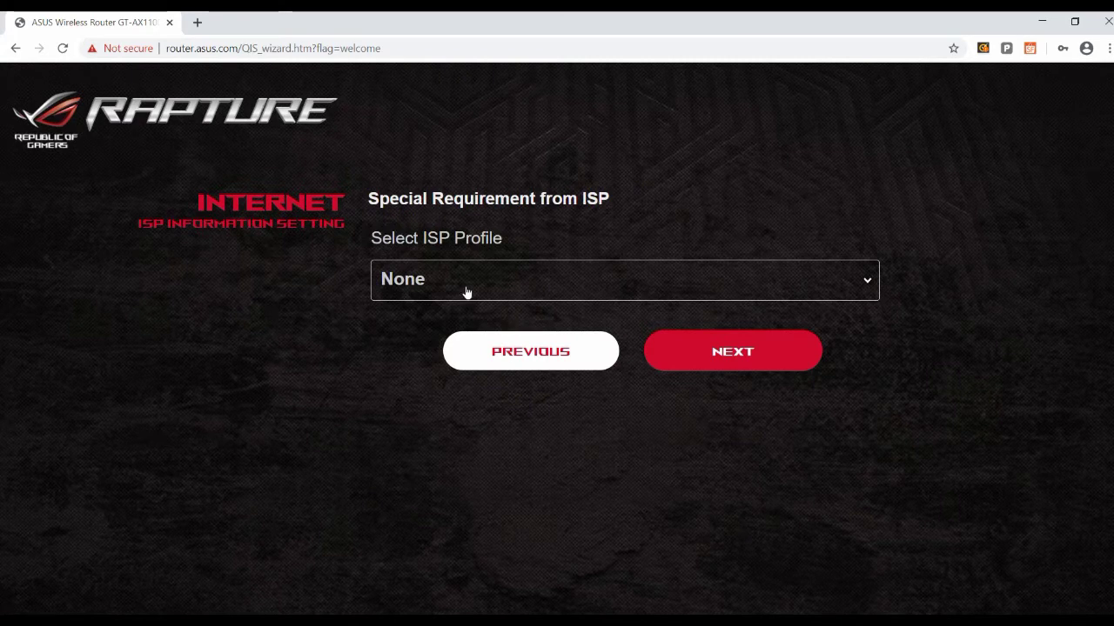
# Select the Unifi-Business ISP profile and continue to wireless settings.
pyautogui.click(465, 290)
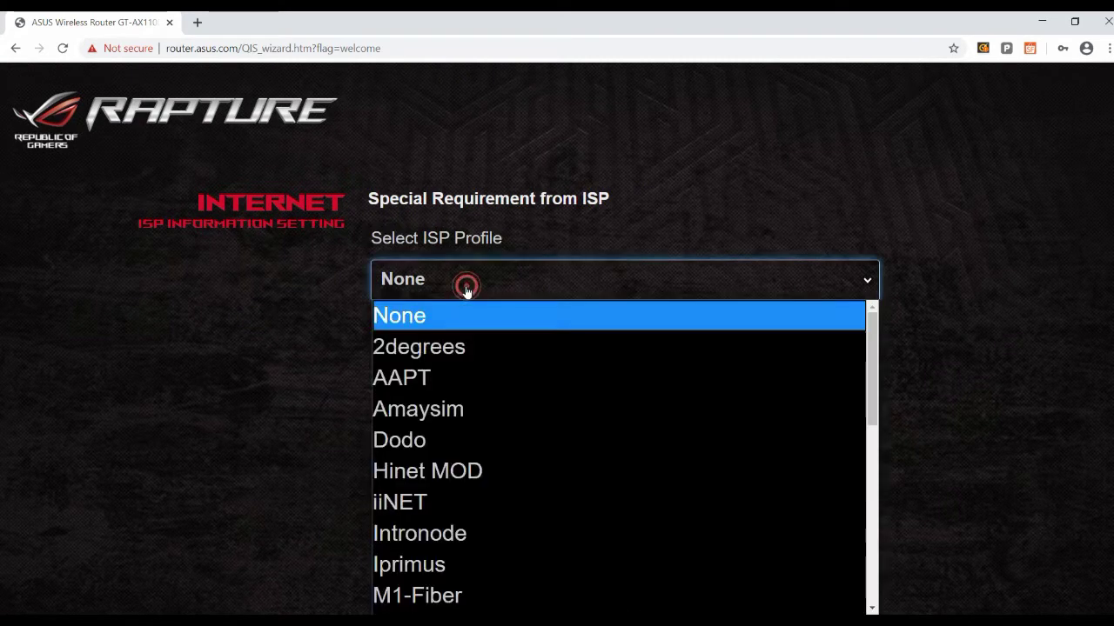
pyautogui.scroll(-2, 509, 393)
pyautogui.scroll(-1, 510, 398)
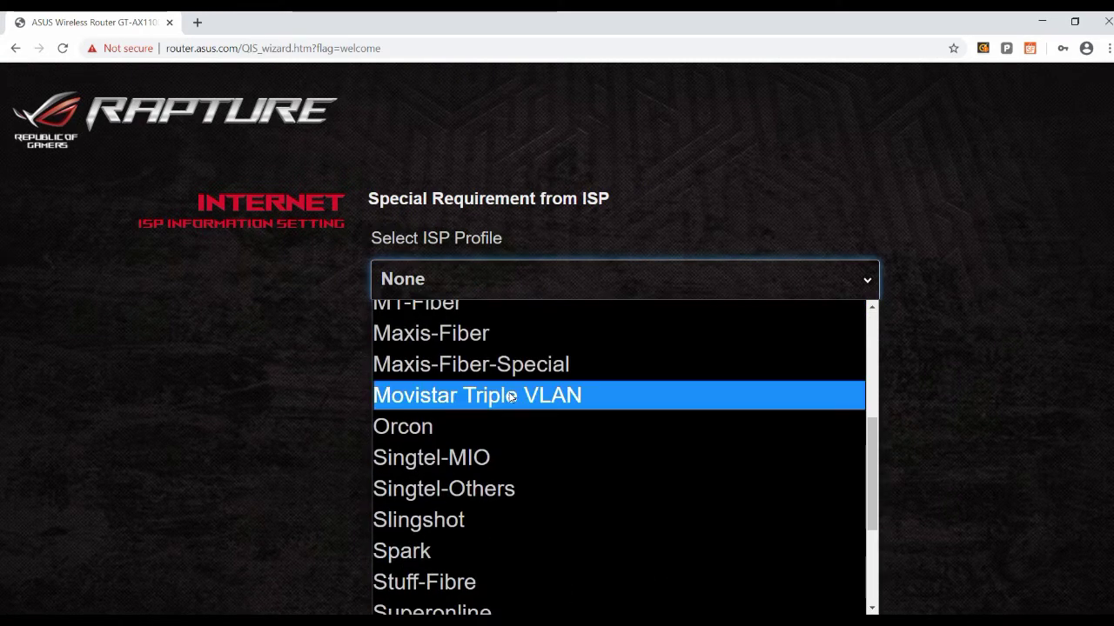
pyautogui.scroll(-2, 510, 397)
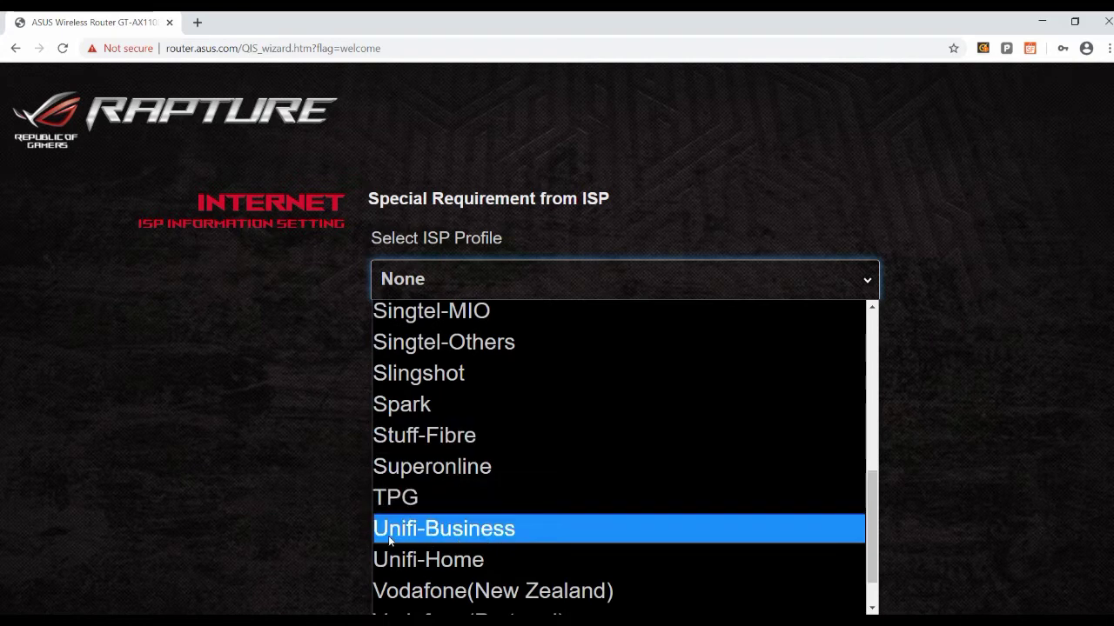
pyautogui.click(447, 536)
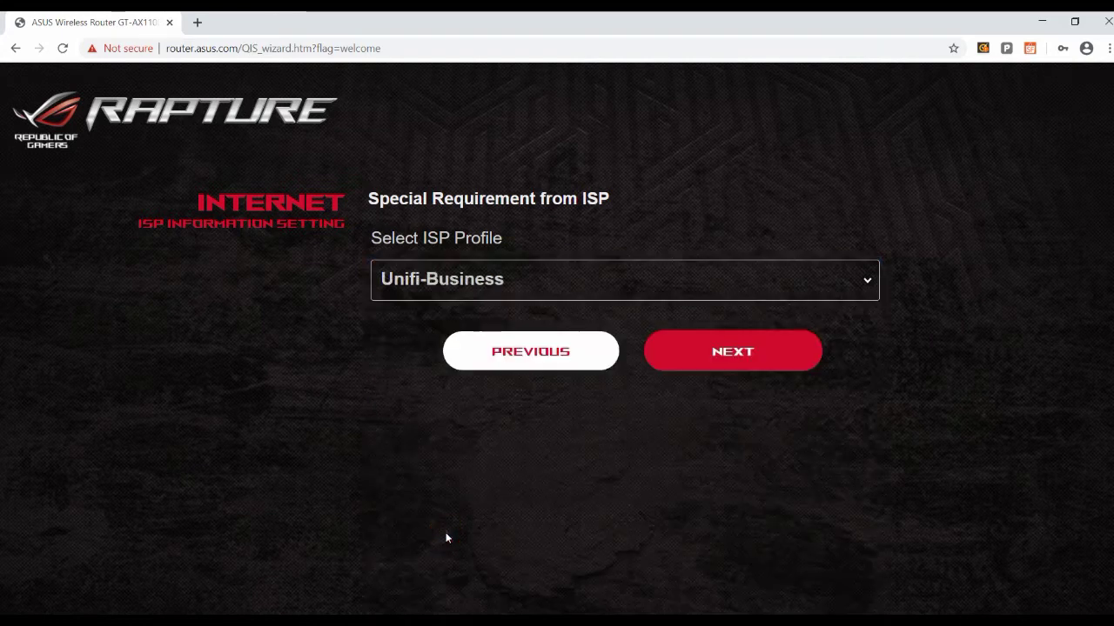
pyautogui.click(691, 359)
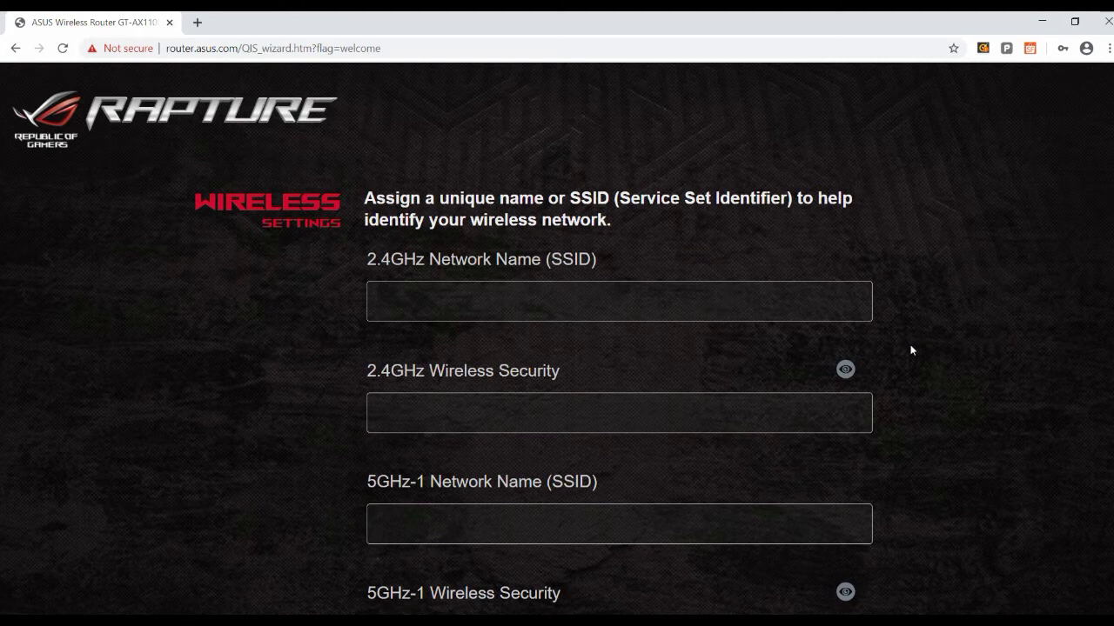
# Scroll past the wireless SSID and security fields to reach the 802.11ax page.
pyautogui.scroll(-1, 911, 350)
pyautogui.scroll(-1, 911, 350)
pyautogui.scroll(-1, 911, 350)
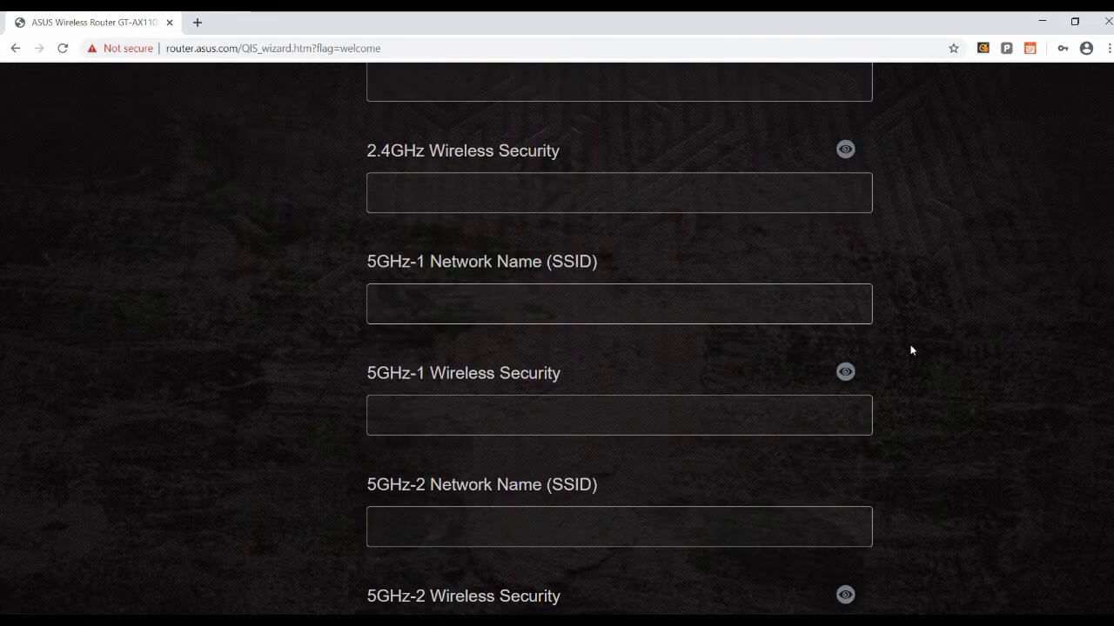
pyautogui.scroll(-1, 911, 349)
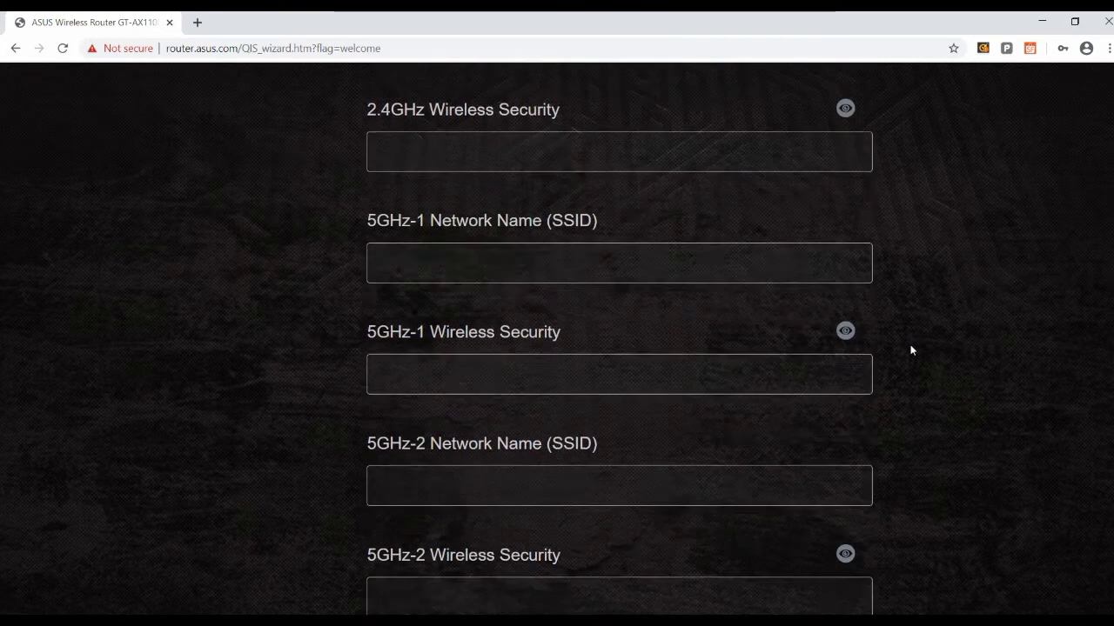
pyautogui.scroll(-2, 911, 349)
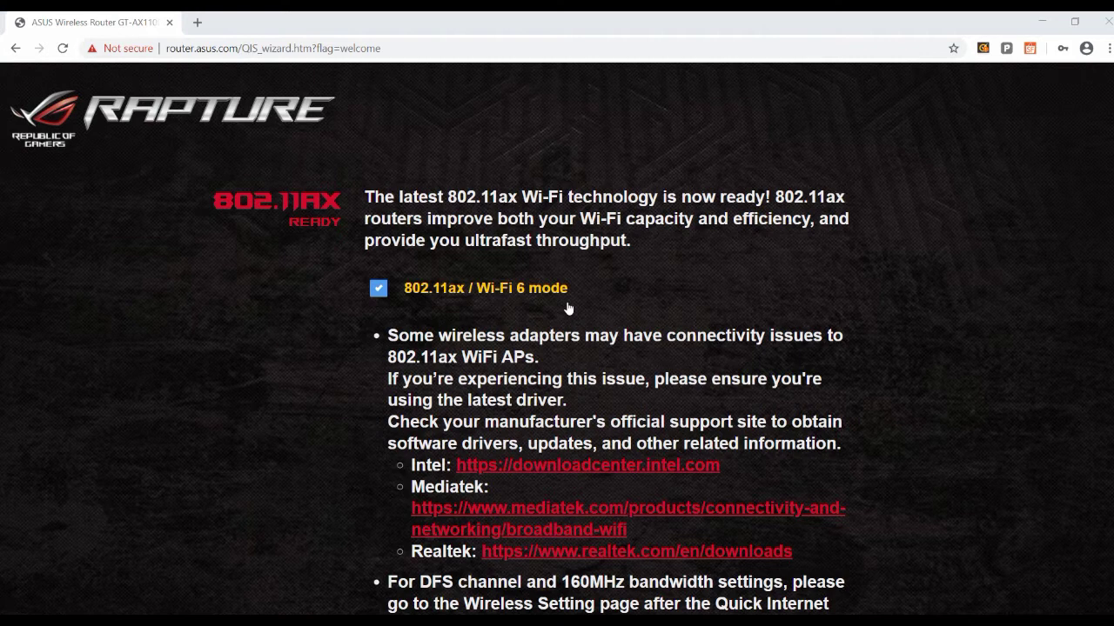
# Keep 802.11ax / Wi-Fi 6 mode ticked and proceed to the Boost Key page.
pyautogui.scroll(-1, 626, 326)
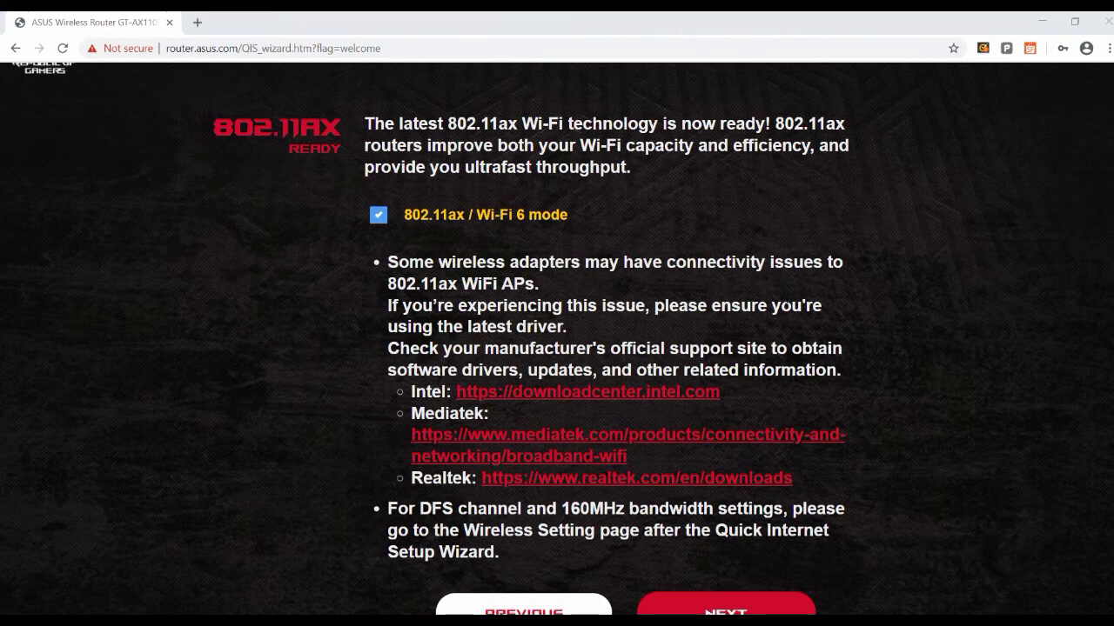
pyautogui.scroll(-1, 744, 561)
pyautogui.click(736, 546)
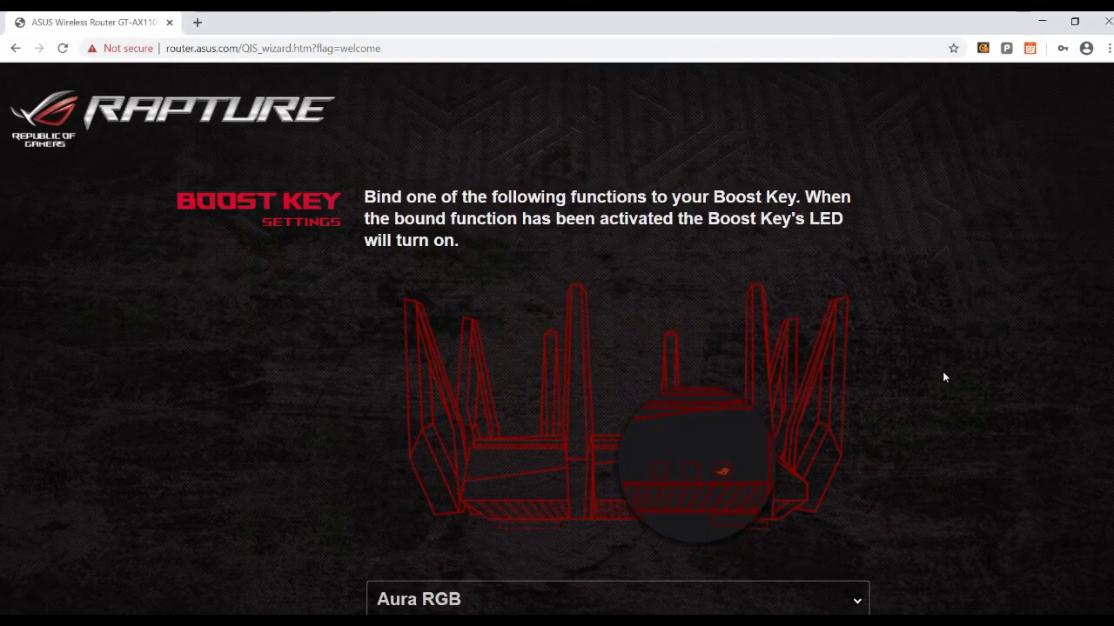
# Keep Aura RGB on the Boost Key and advance to the router login page.
pyautogui.scroll(-1, 943, 377)
pyautogui.scroll(-1, 943, 376)
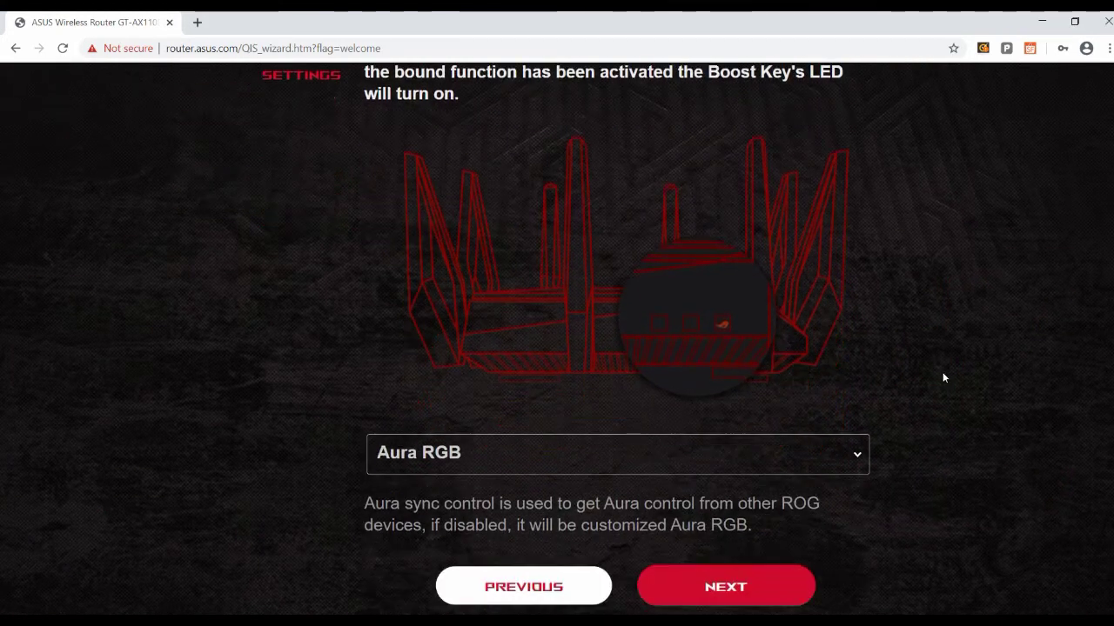
pyautogui.scroll(1, 943, 377)
pyautogui.scroll(1, 943, 377)
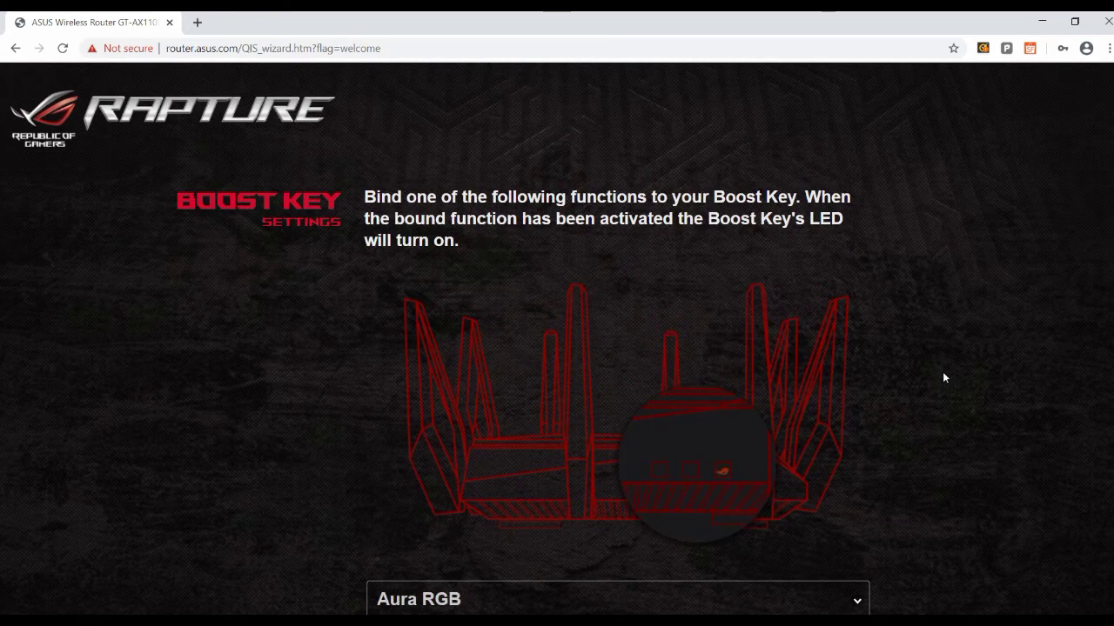
pyautogui.scroll(-2, 944, 377)
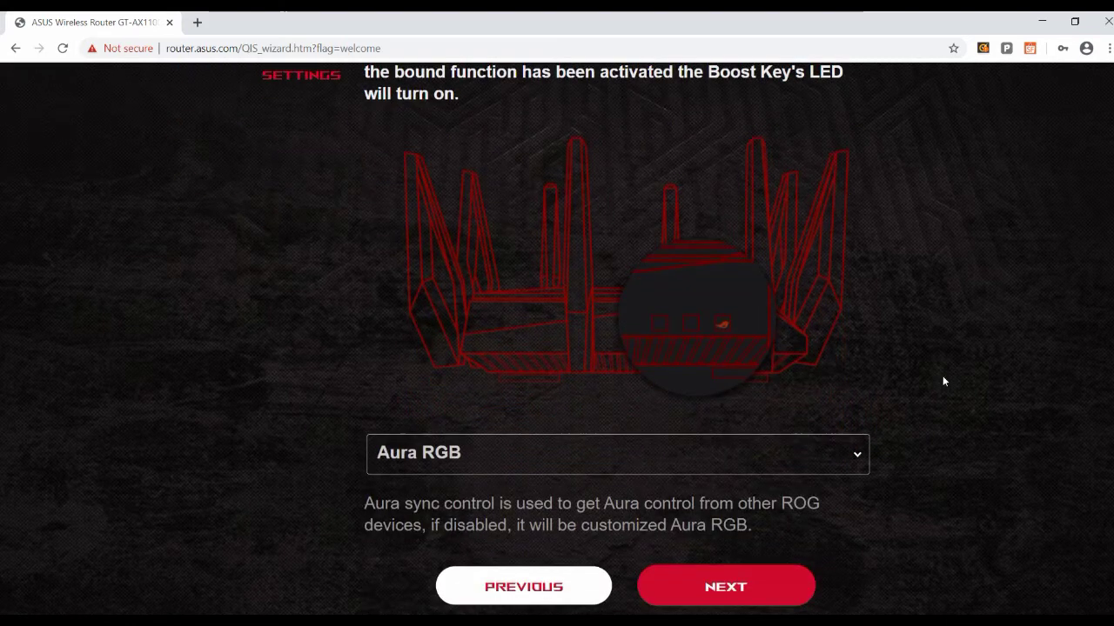
pyautogui.click(743, 588)
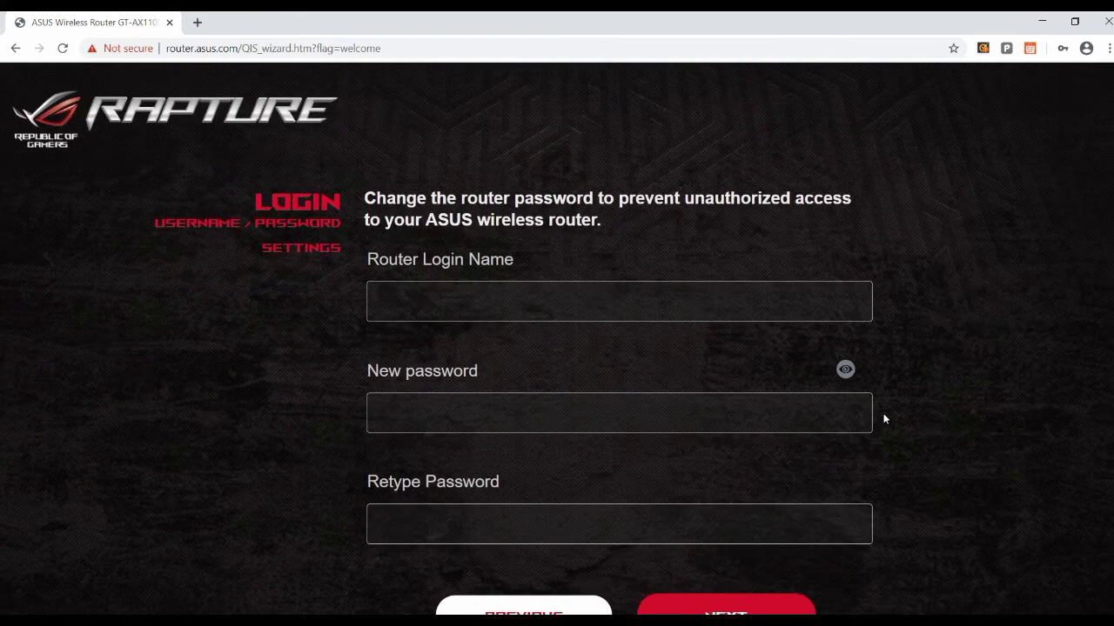
# Enter router login name admin, type and confirm the new password, then submit.
pyautogui.click(557, 302)
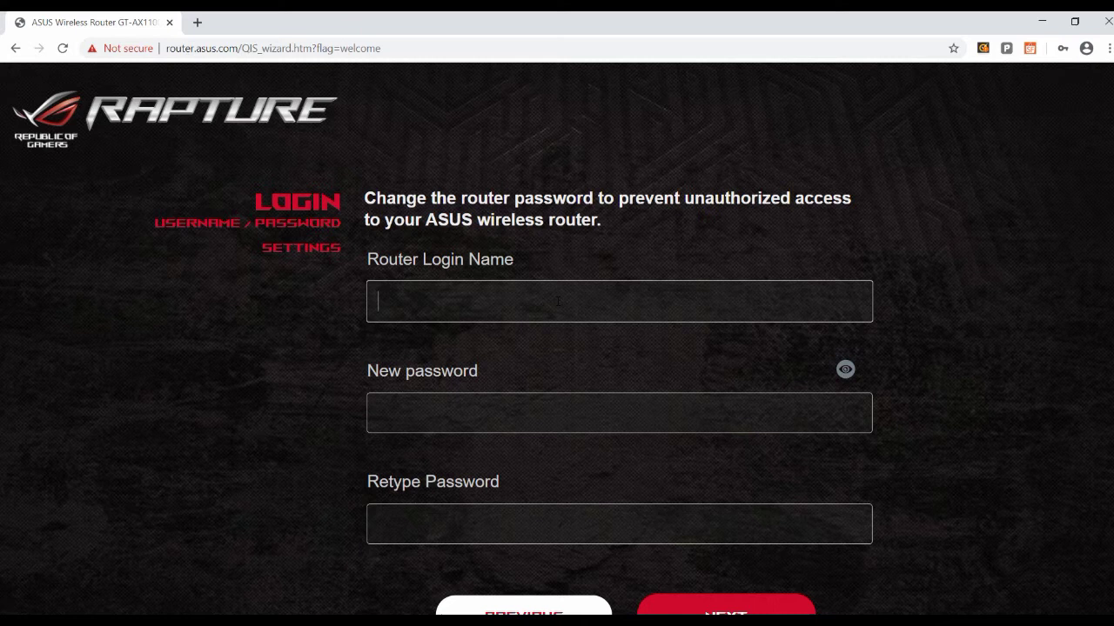
pyautogui.write('admin')
pyautogui.press('Tab')
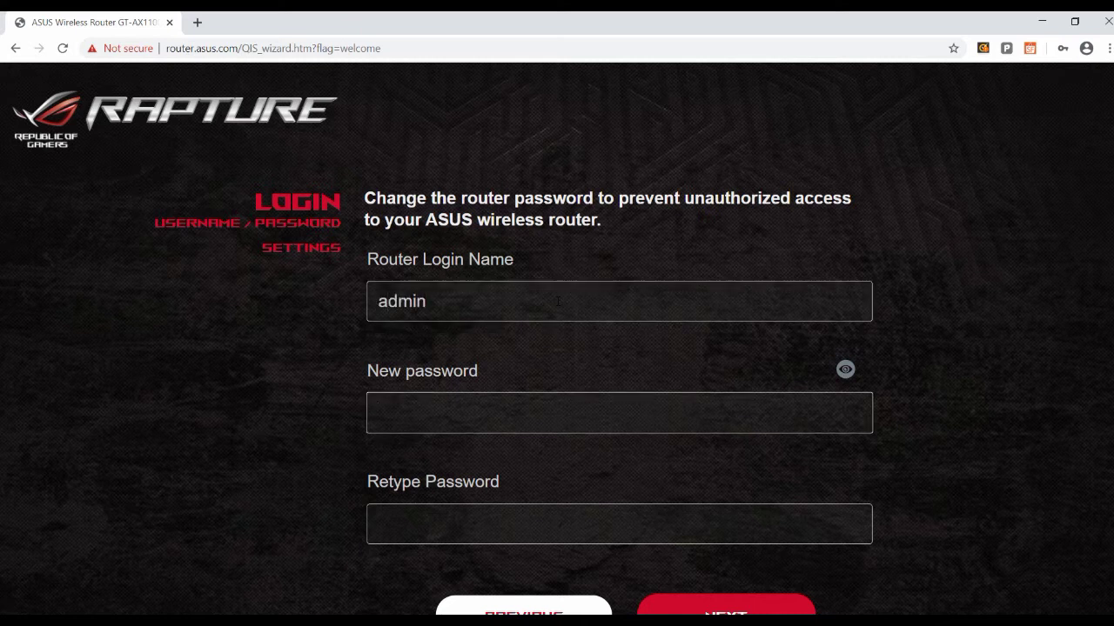
pyautogui.write('******')
pyautogui.write('*******')
pyautogui.write('*')
pyautogui.click(510, 528)
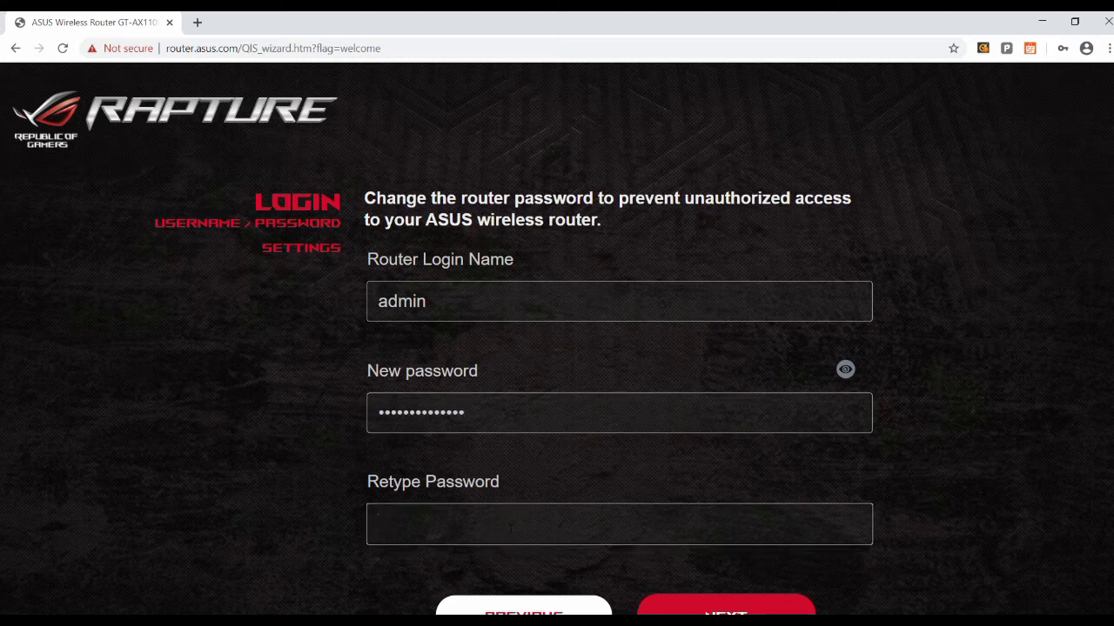
pyautogui.write('*******')
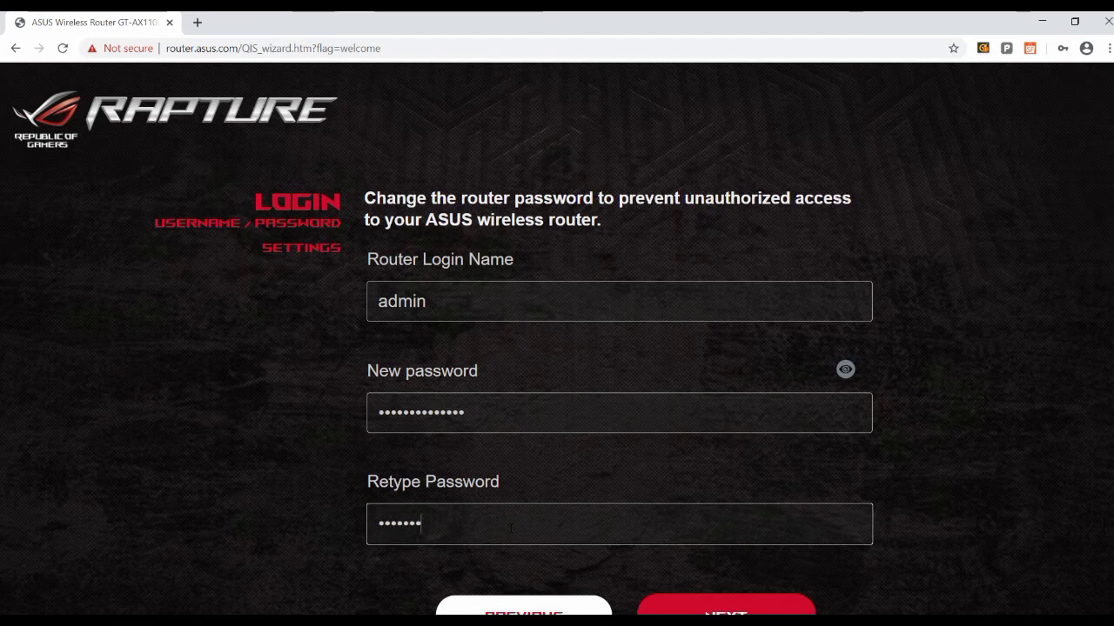
pyautogui.write('******')
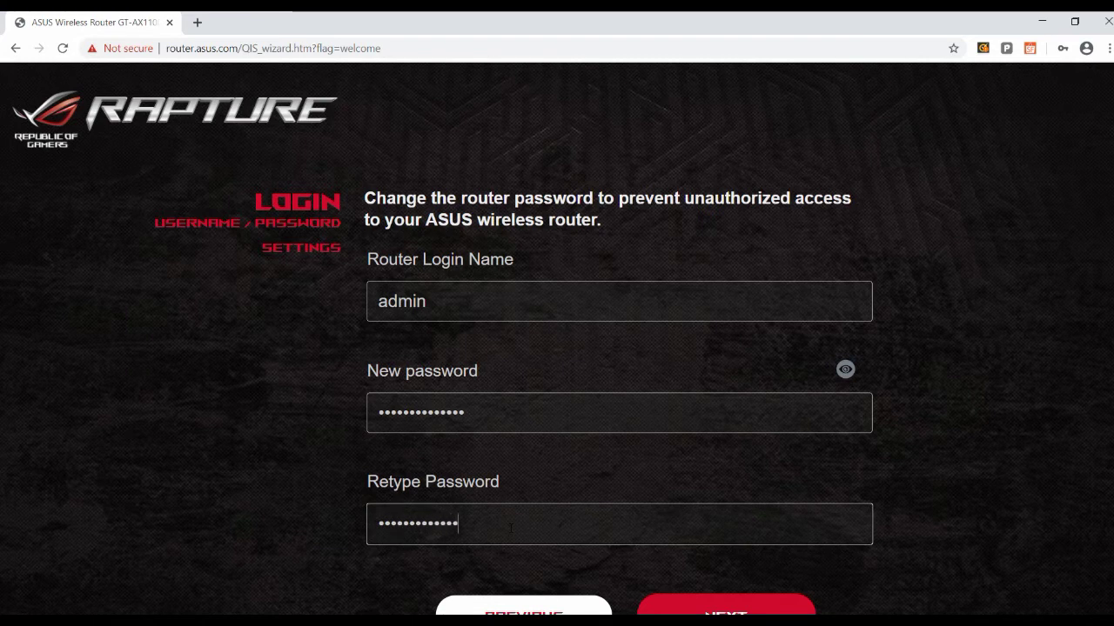
pyautogui.write('*')
pyautogui.scroll(-2, 766, 484)
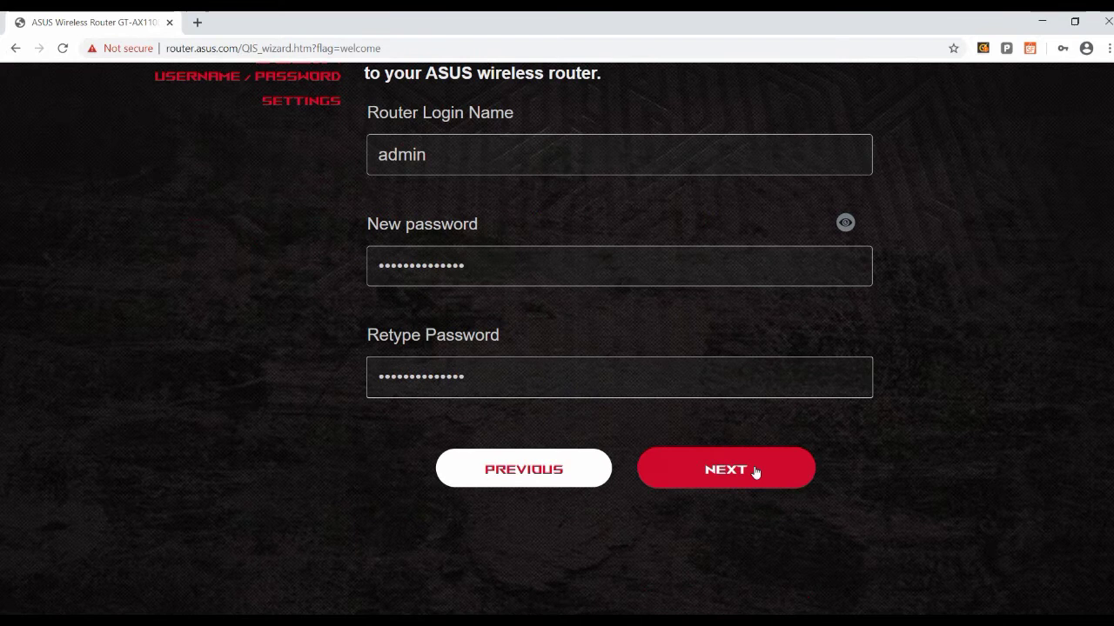
pyautogui.click(755, 472)
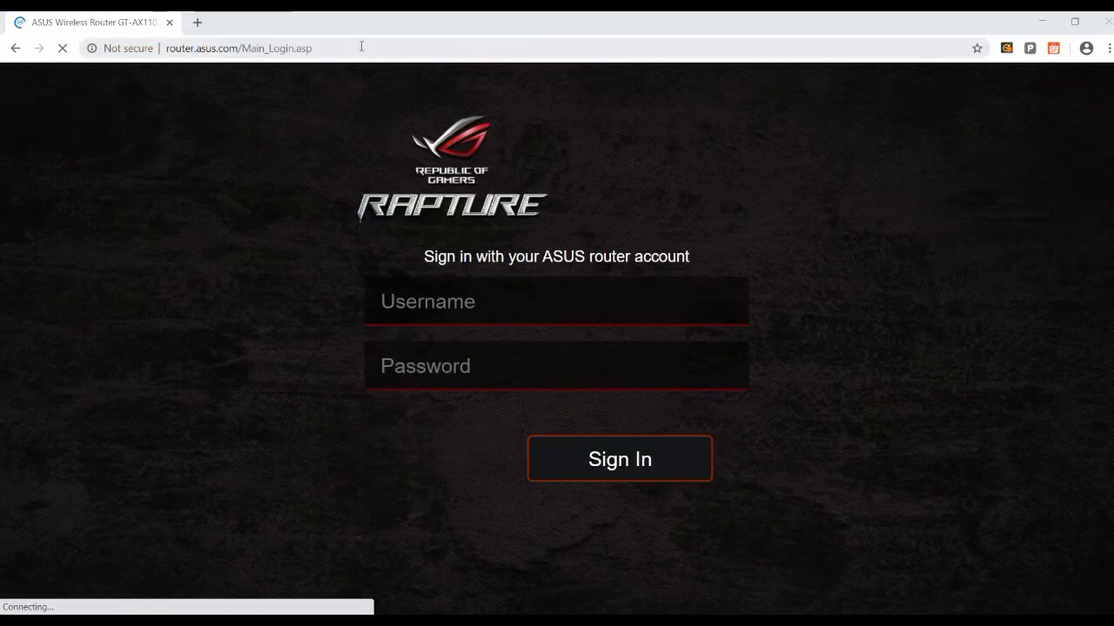
# Sign in with username admin and the account password, re-entering a mistyped password.
pyautogui.click(362, 46)
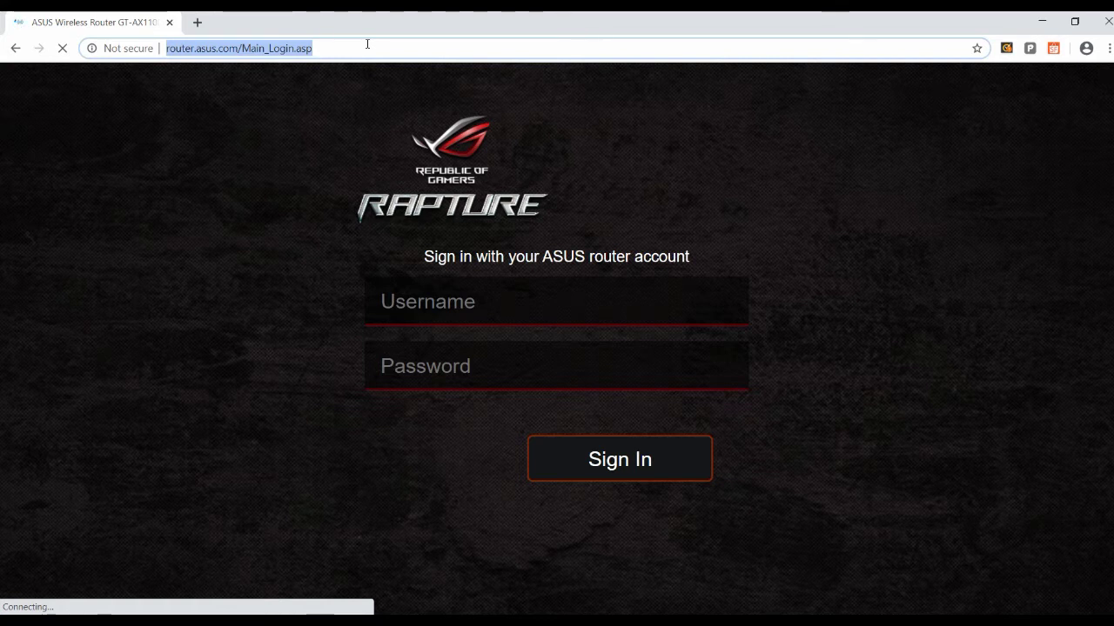
pyautogui.click(512, 305)
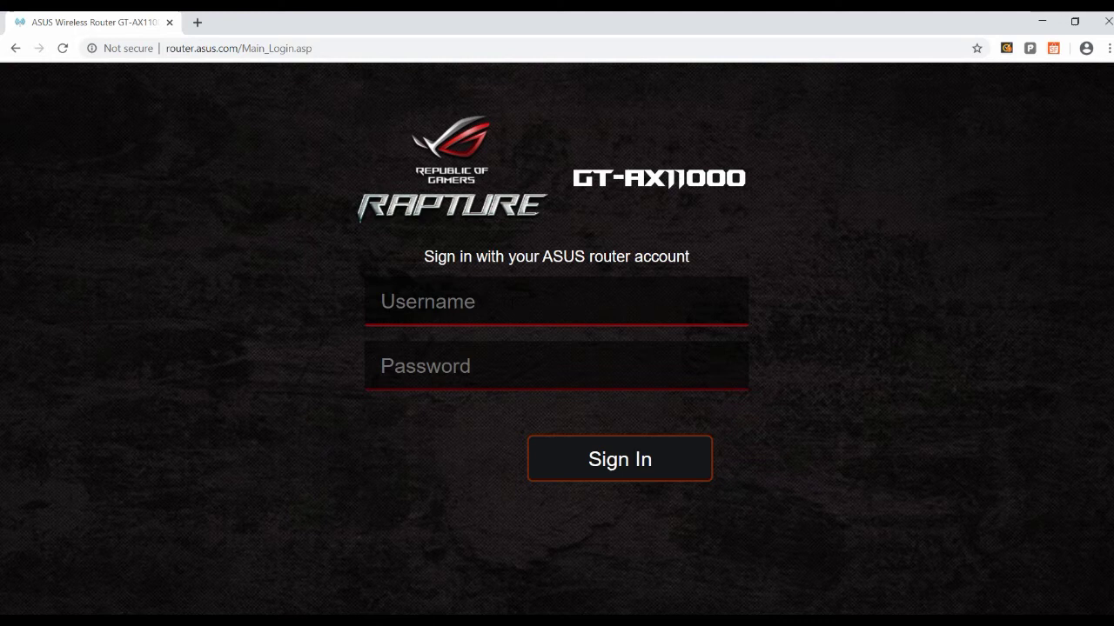
pyautogui.press('Tab')
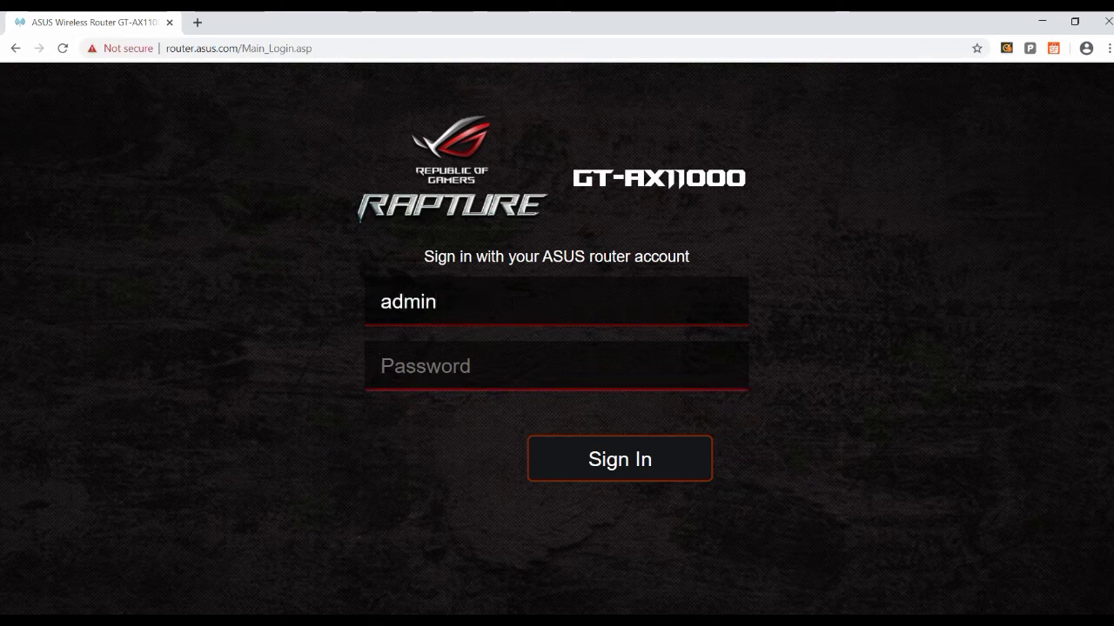
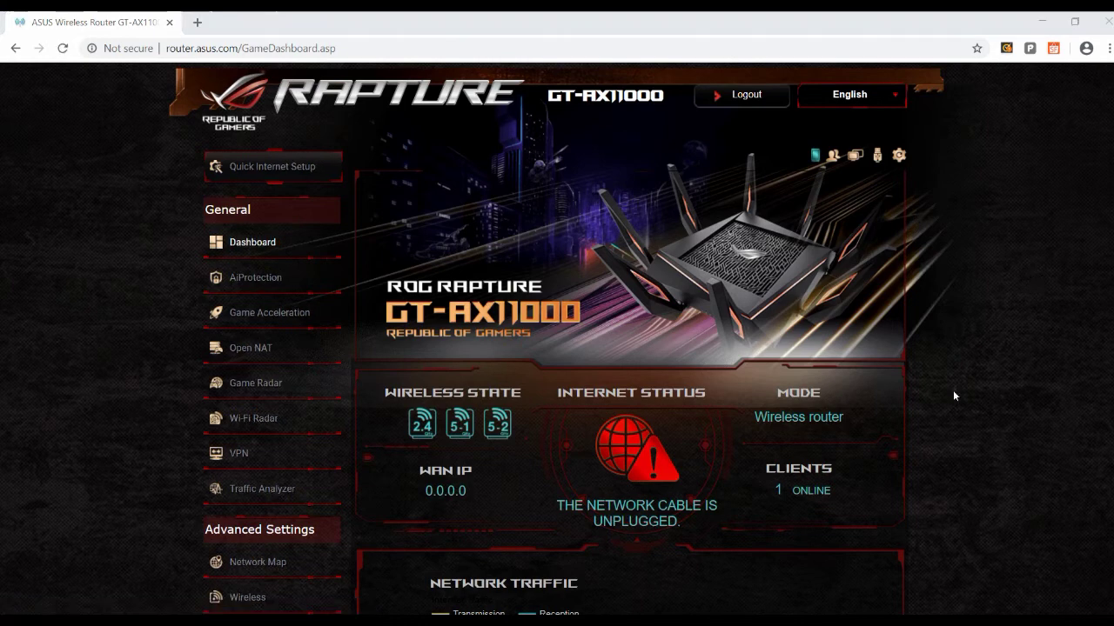
# Open LAN under Advanced Settings and check the LAN IP address 192.168.50.1.
pyautogui.scroll(-2, 954, 396)
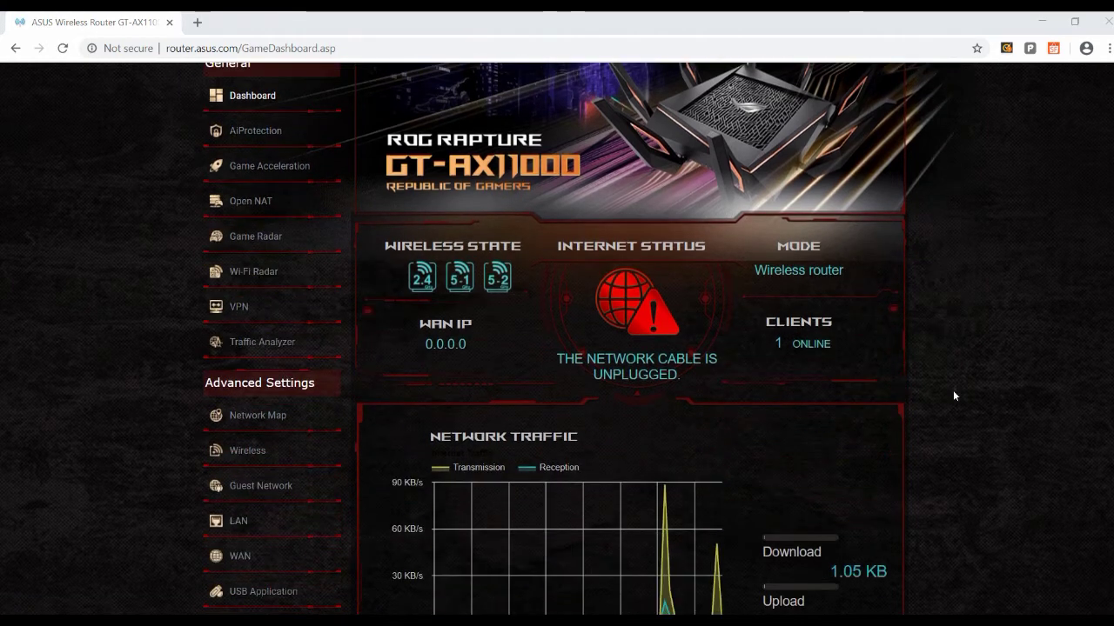
pyautogui.scroll(-1, 955, 397)
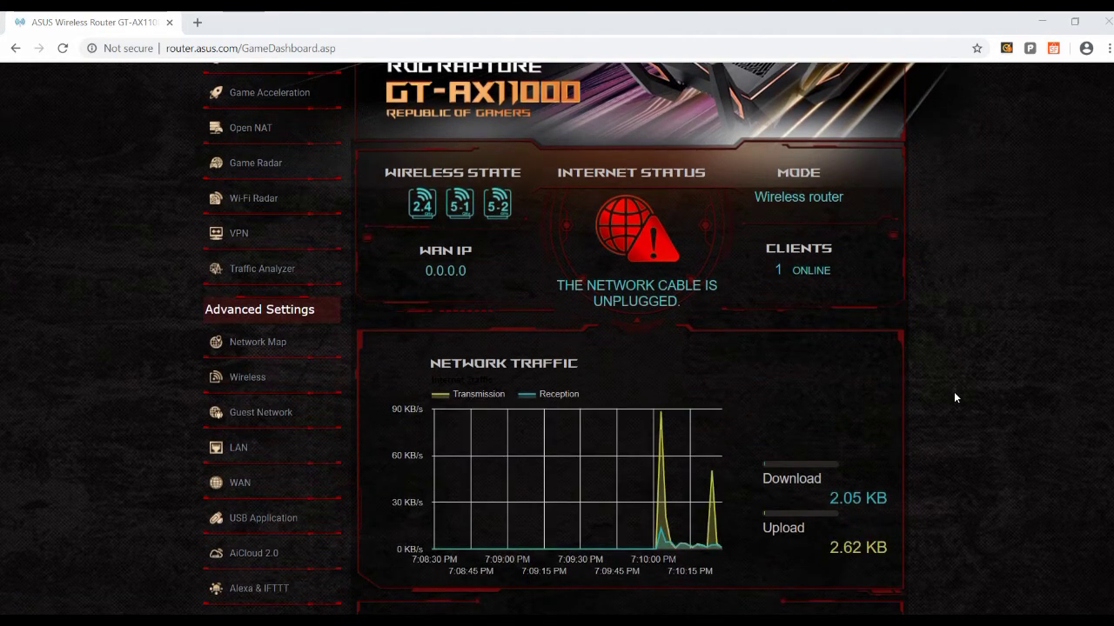
pyautogui.click(236, 447)
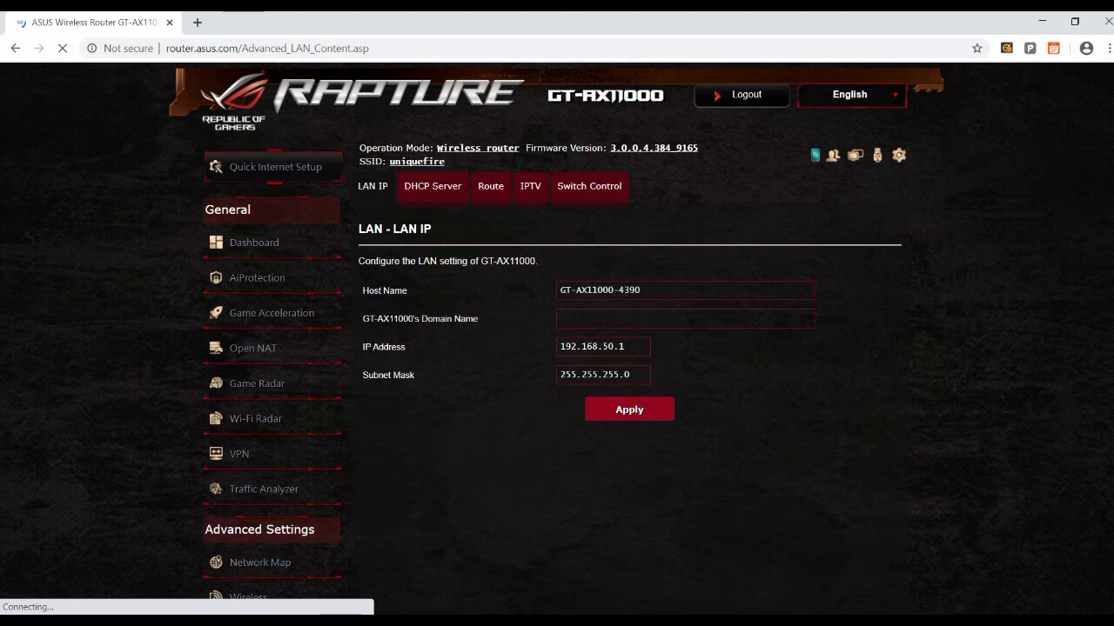
pyautogui.click(626, 346)
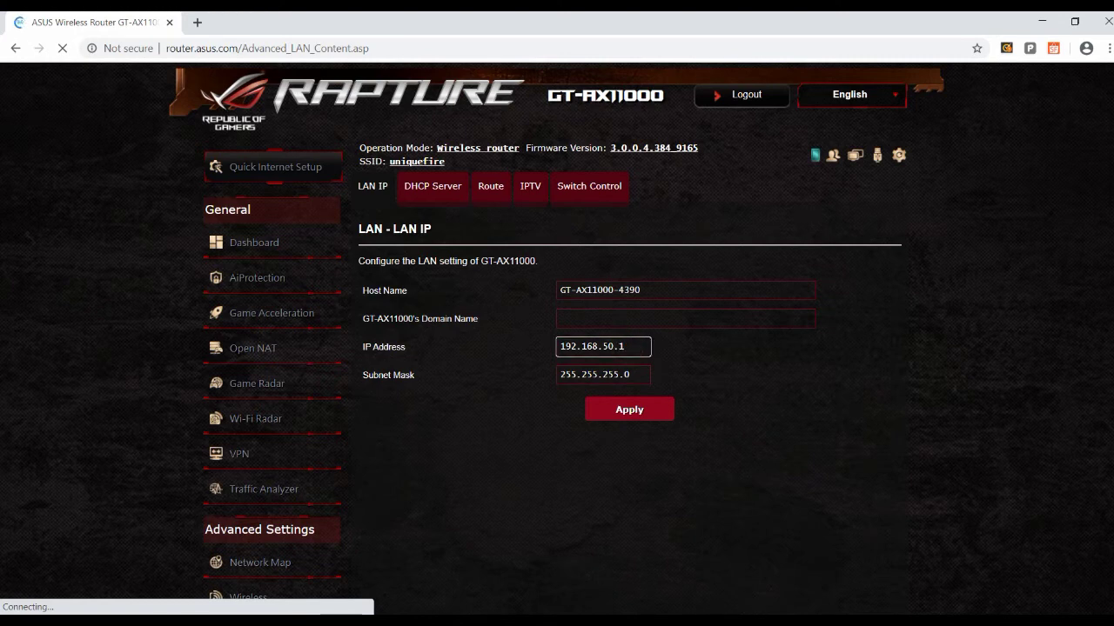
# Review DHCP Server settings, including pool 192.168.50.2–192.168.50.254, DNS and manual assignments.
pyautogui.click(424, 194)
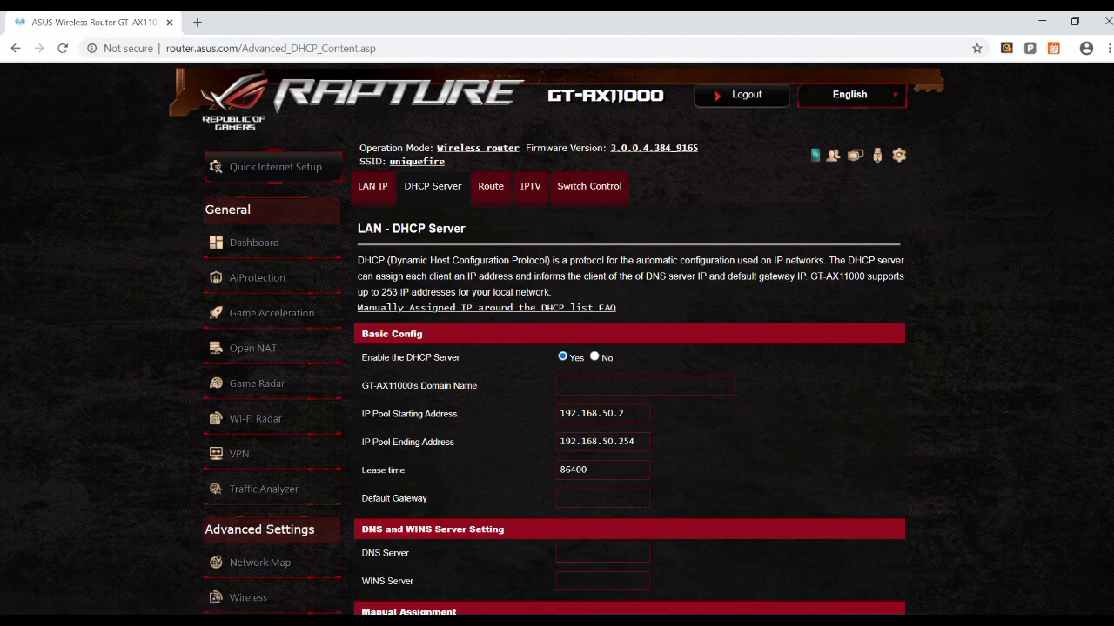
pyautogui.scroll(-2, 769, 403)
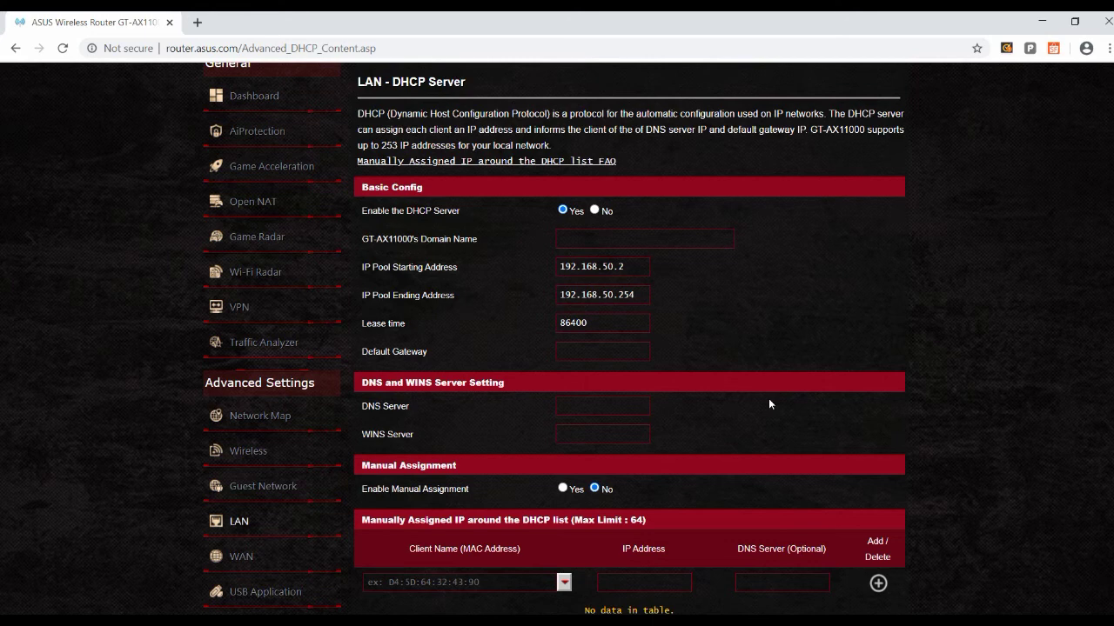
pyautogui.scroll(-1, 769, 404)
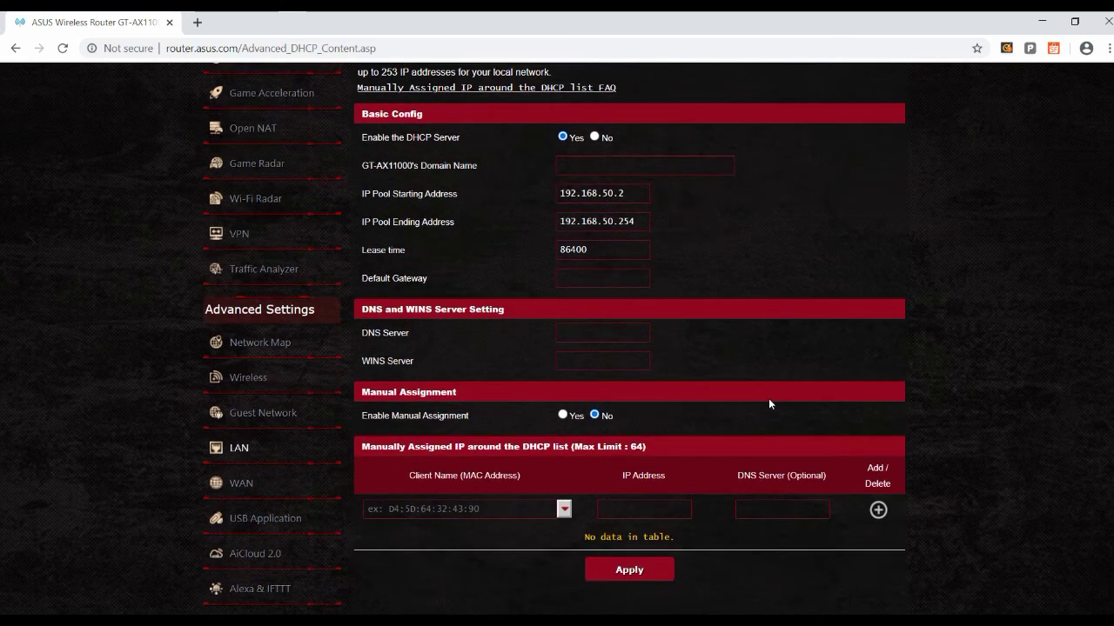
pyautogui.scroll(-2, 768, 399)
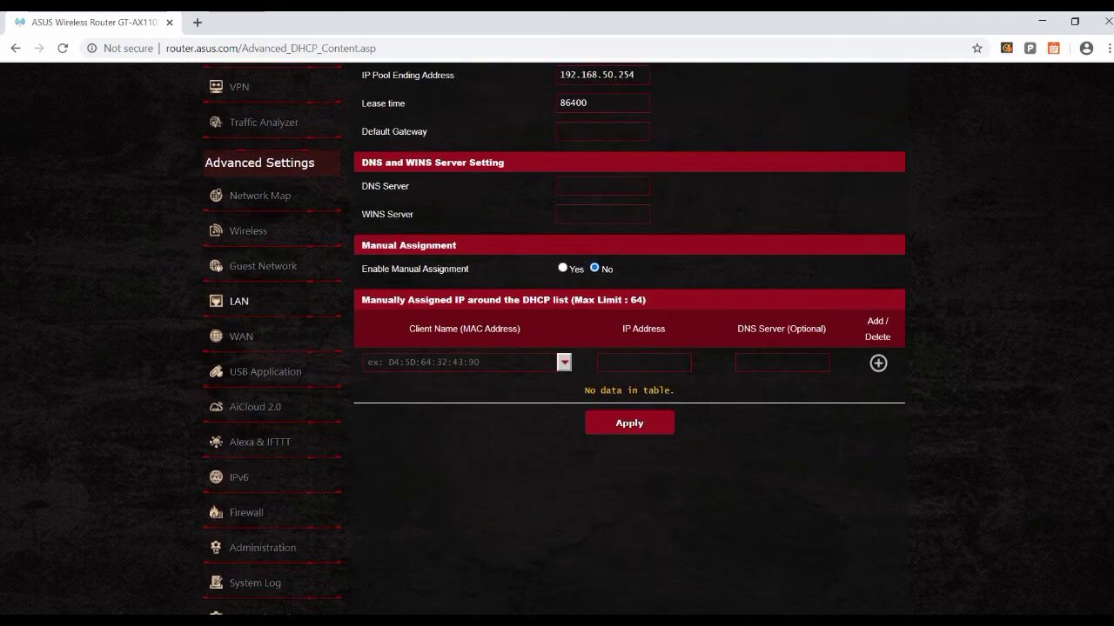
pyautogui.scroll(-1, 765, 398)
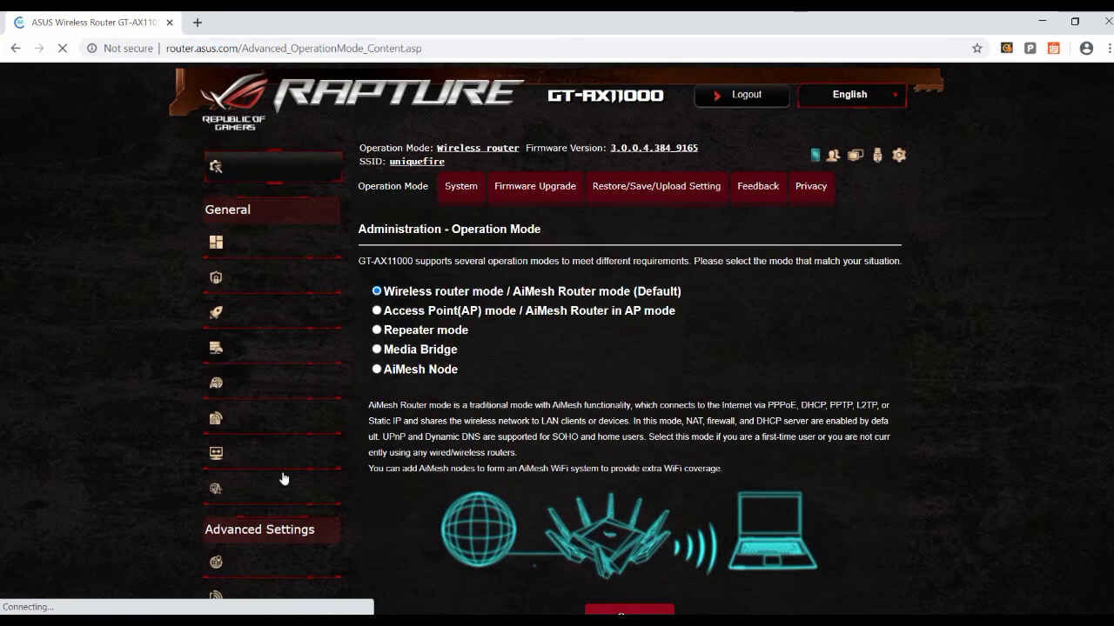
# Open the Firmware Upgrade tab under Administration.
pyautogui.click(524, 195)
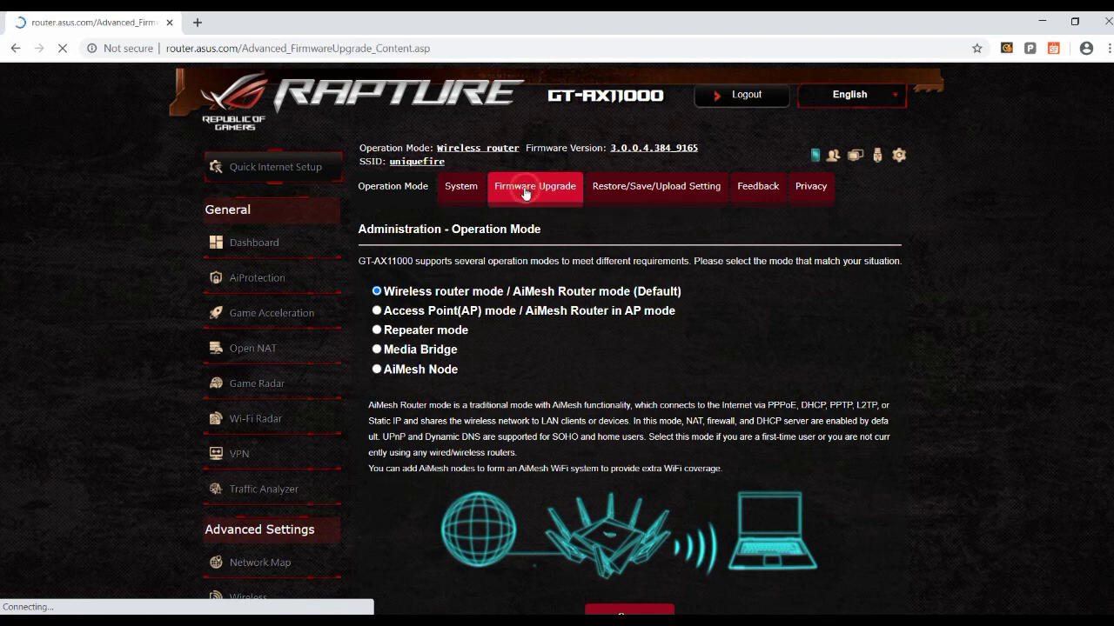